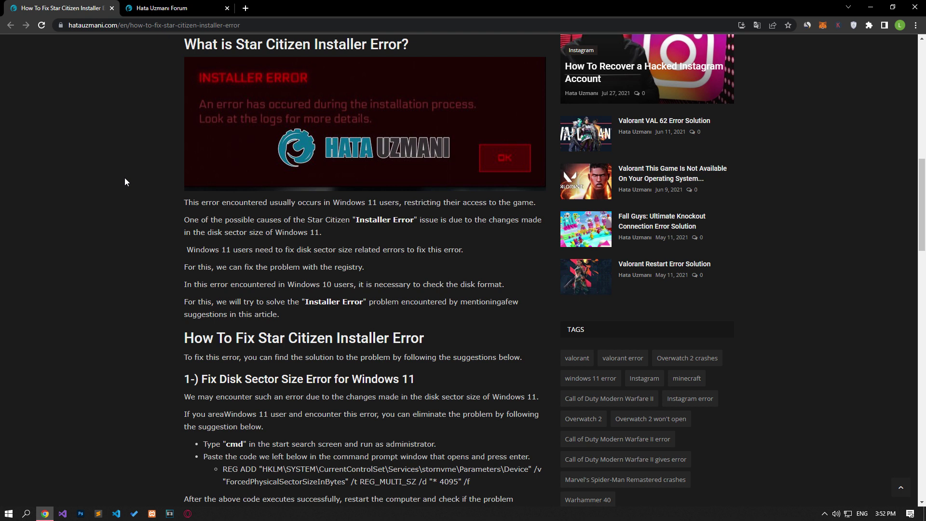
# Step: Bring the Hata Uzmanı Forum tab to the front in Chrome, dismissing the Alt menu
pyautogui.press('alt')
pyautogui.press('Escape')
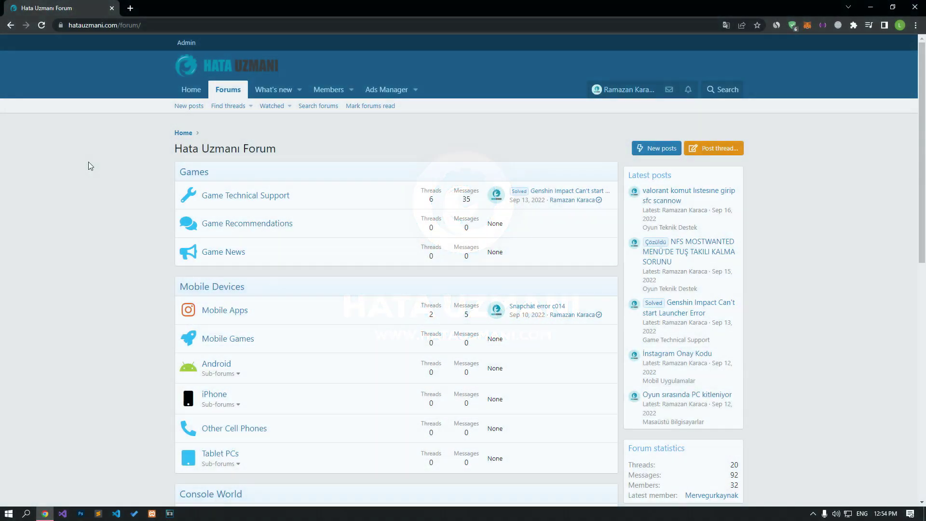
# Step: Scroll through the forum's Games and Mobile Devices categories and start a new thread post
pyautogui.scroll(-15, 88, 161)
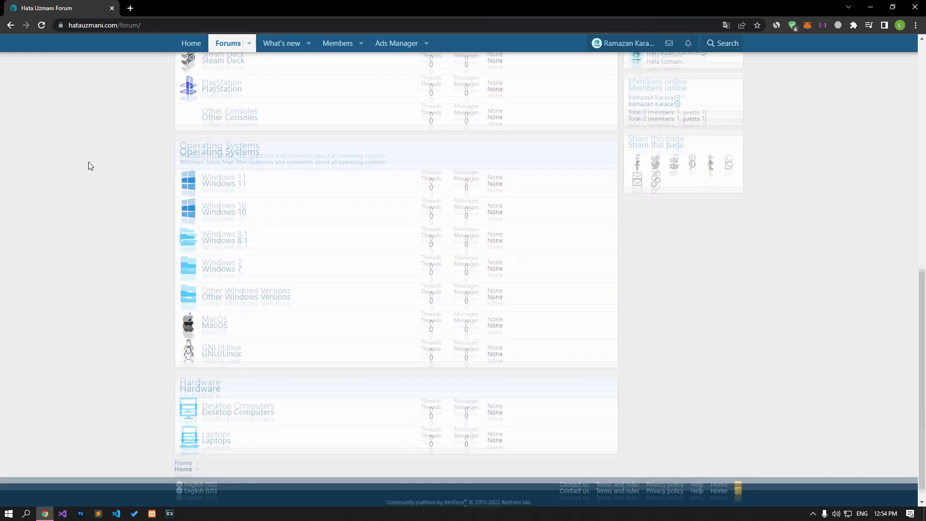
pyautogui.scroll(15, 88, 162)
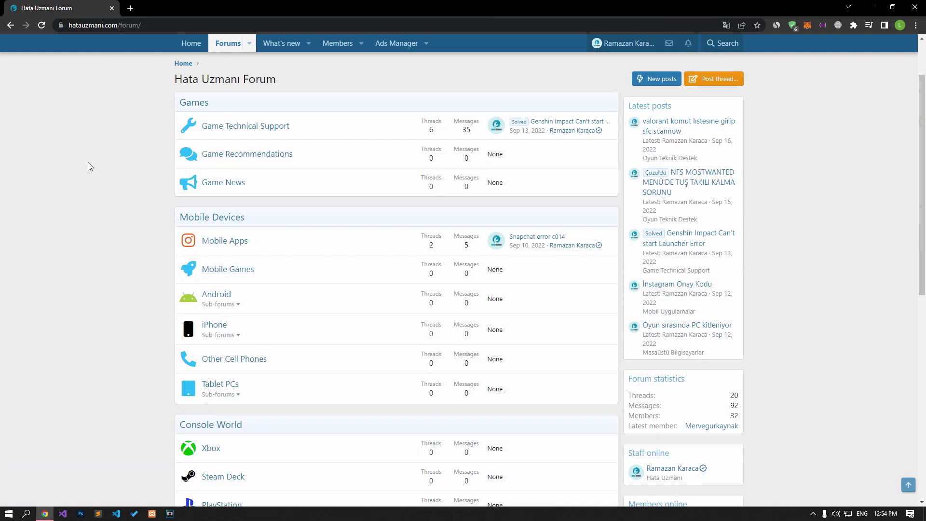
pyautogui.click(736, 149)
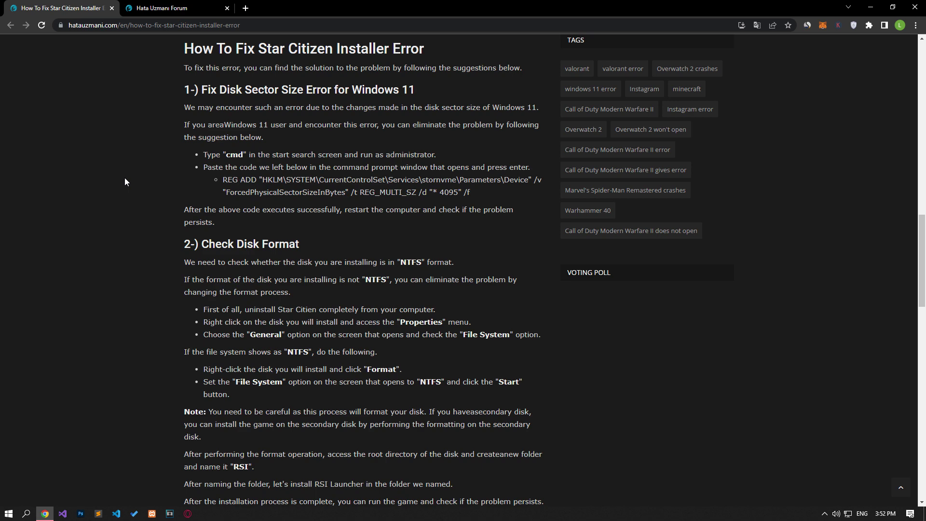
# Step: Launch Command Prompt as administrator via a 'cmd' search and move it aside
pyautogui.click(8, 513)
pyautogui.write('cmd')
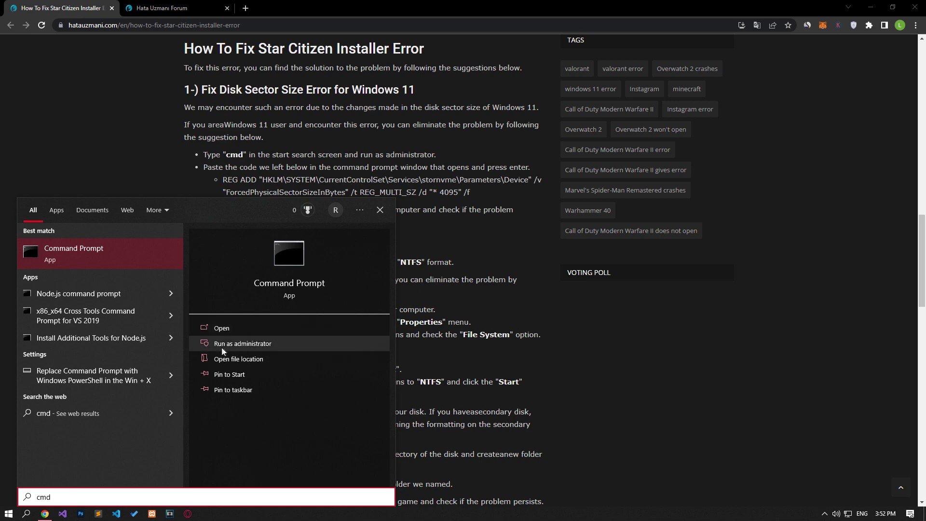
pyautogui.click(235, 348)
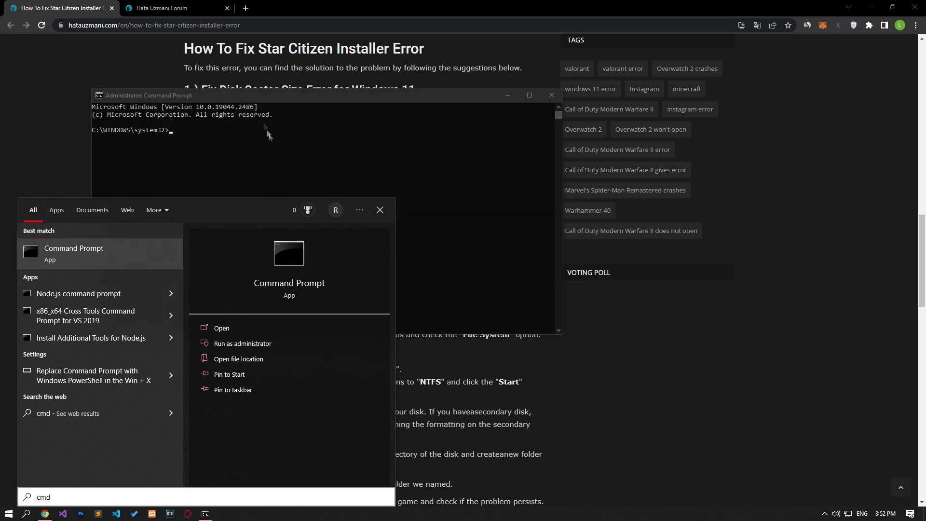
pyautogui.moveTo(243, 95); pyautogui.dragTo(477, 116)
# Step: Copy the article's REG ADD ForcedPhysicalSectorSizeInBytes line into Command Prompt and run it
pyautogui.click(219, 191)
pyautogui.moveTo(222, 179); pyautogui.dragTo(488, 191)
pyautogui.rightClick(453, 191)
pyautogui.click(472, 196)
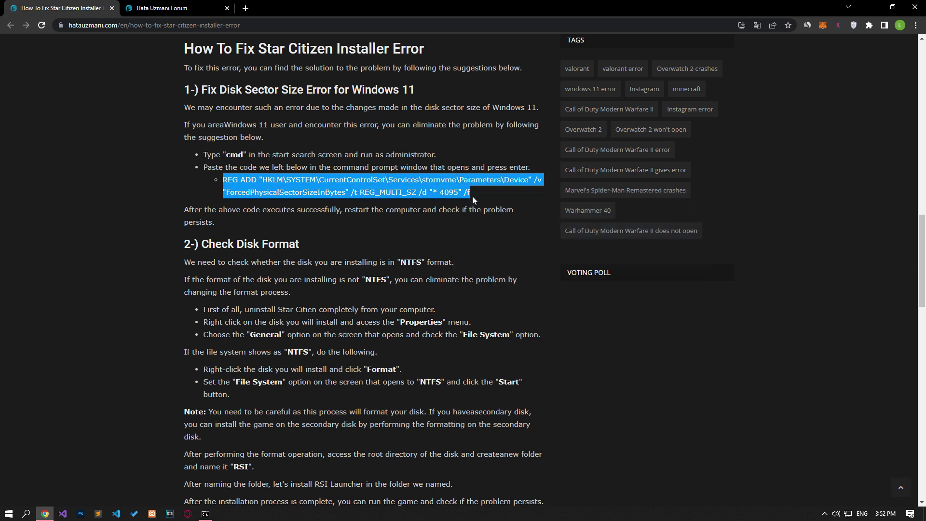
pyautogui.click(206, 514)
pyautogui.rightClick(420, 197)
pyautogui.press('Return')
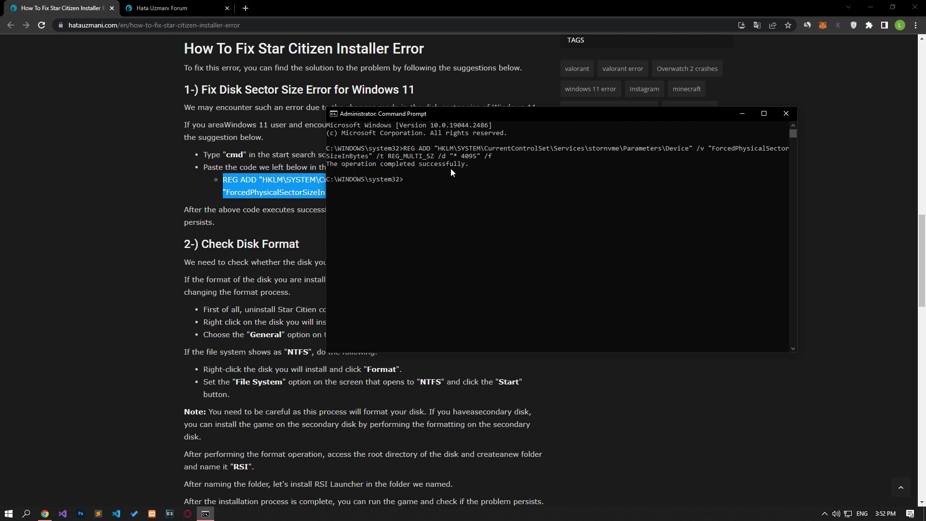
# Step: Close Command Prompt and launch Registry Editor via a 'rege' search
pyautogui.click(787, 113)
pyautogui.press('super')
pyautogui.write('rege')
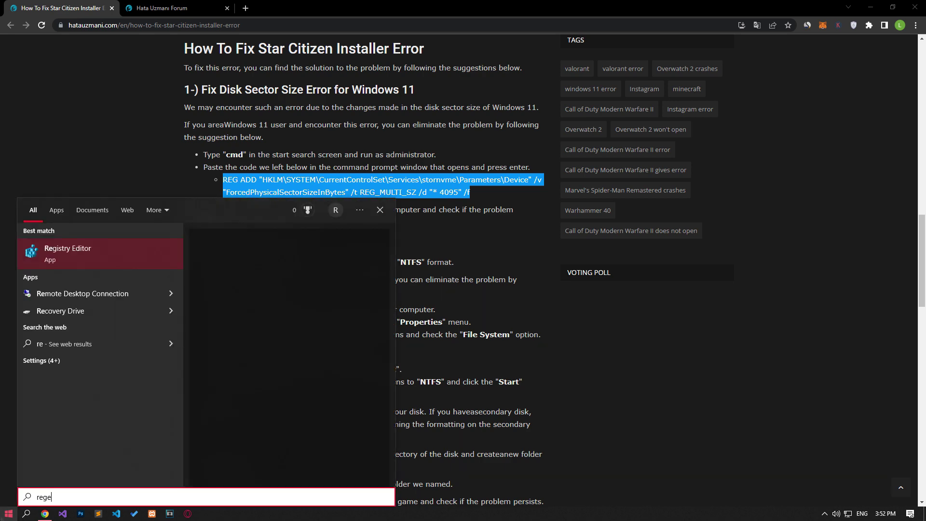
pyautogui.click(58, 266)
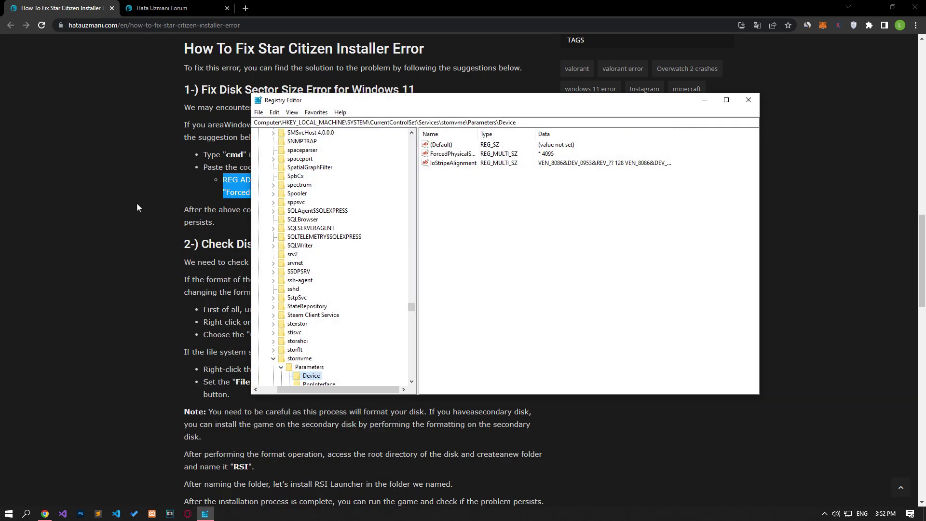
# Step: Copy the registry key path, from HKLM to Device, out of the article's command
pyautogui.click(292, 177)
pyautogui.moveTo(261, 179); pyautogui.dragTo(345, 193)
pyautogui.rightClick(324, 186)
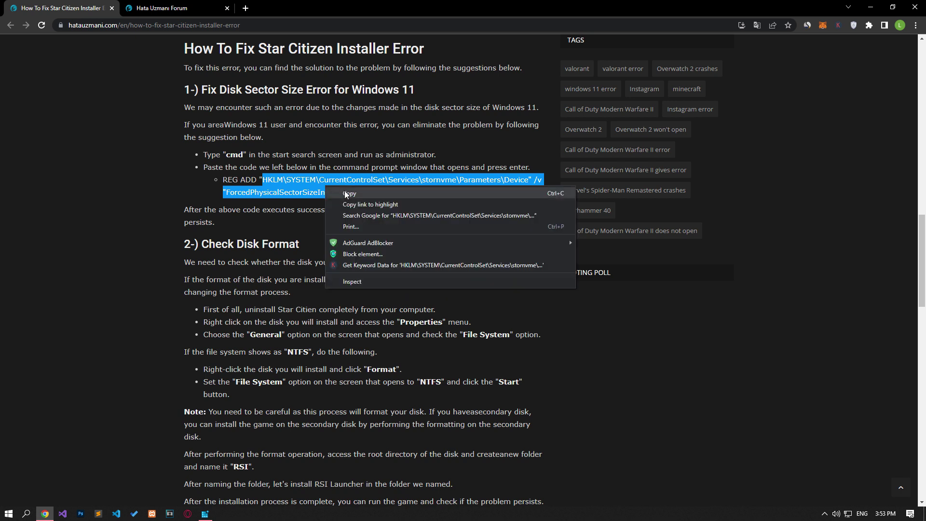
pyautogui.click(433, 181)
pyautogui.moveTo(533, 179); pyautogui.dragTo(264, 179)
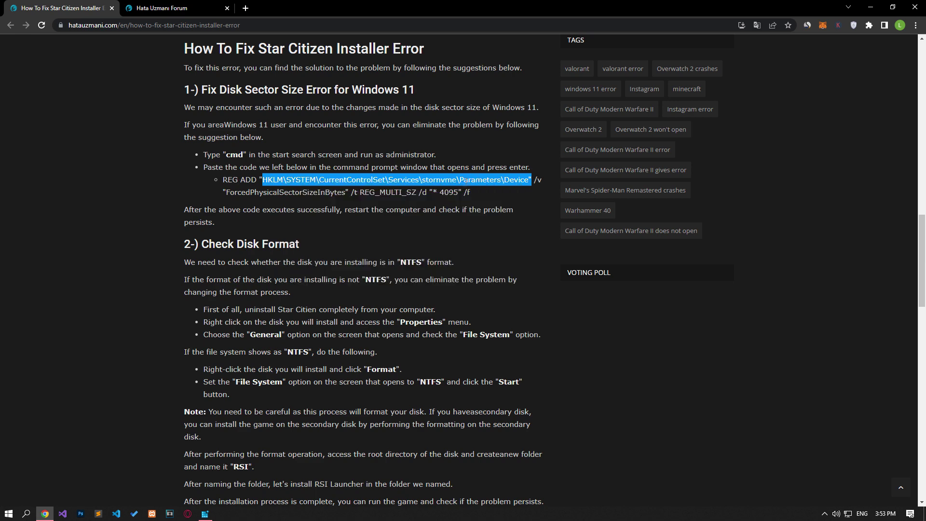
pyautogui.moveTo(534, 180); pyautogui.dragTo(265, 177)
pyautogui.rightClick(264, 177)
pyautogui.click(302, 184)
# Step: Navigate Registry Editor to the pasted stornvme\Parameters\Device key
pyautogui.click(206, 514)
pyautogui.click(485, 123)
pyautogui.moveTo(517, 123); pyautogui.dragTo(233, 123)
pyautogui.hotkey('ctrl', 'v')
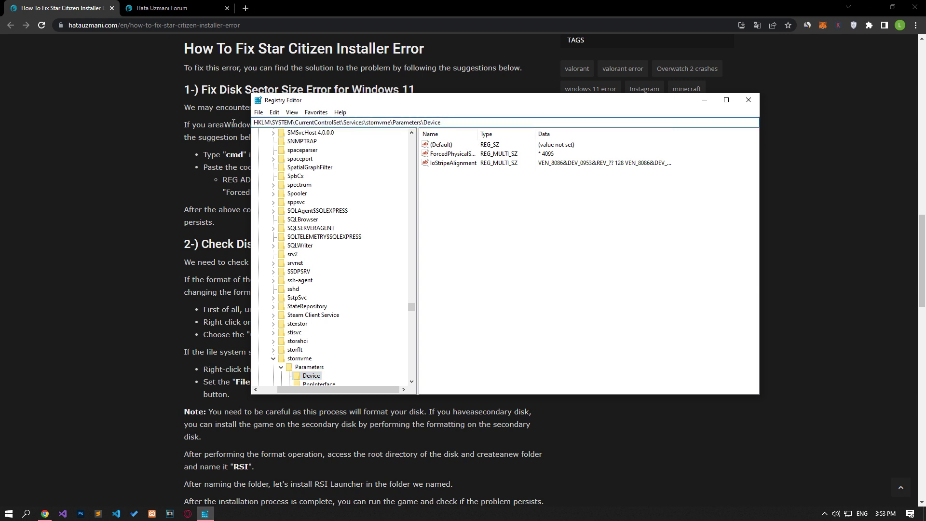
pyautogui.press('Return')
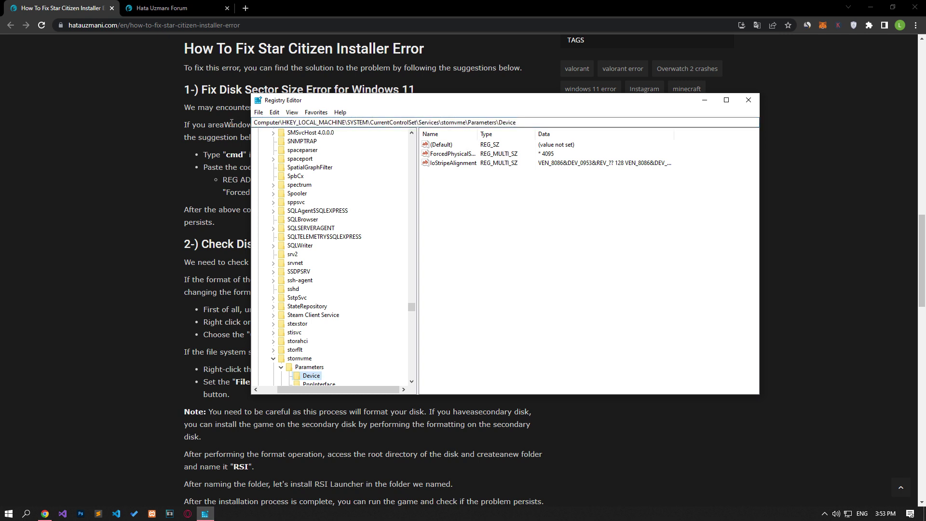
# Step: Confirm ForcedPhysicalSectorSizeInBytes reads * 4095, then close Registry Editor
pyautogui.moveTo(514, 123); pyautogui.dragTo(284, 132)
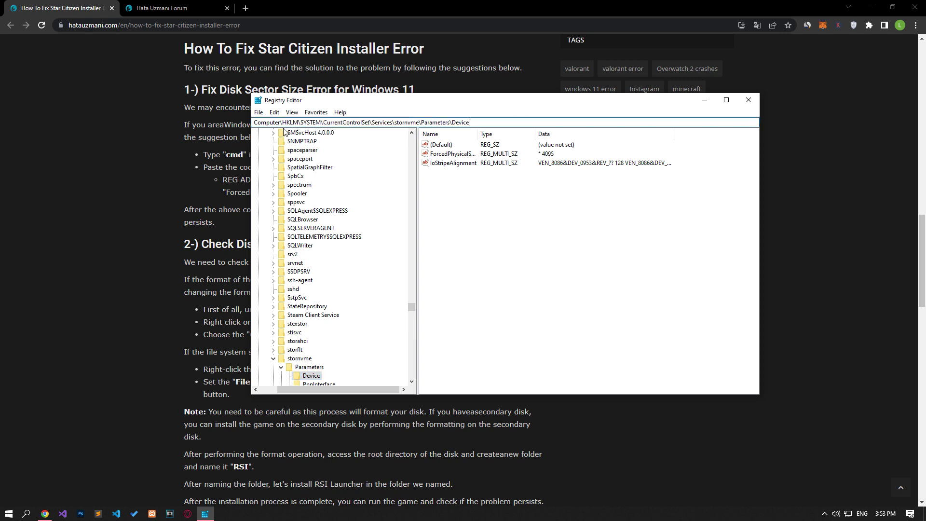
pyautogui.click(375, 132)
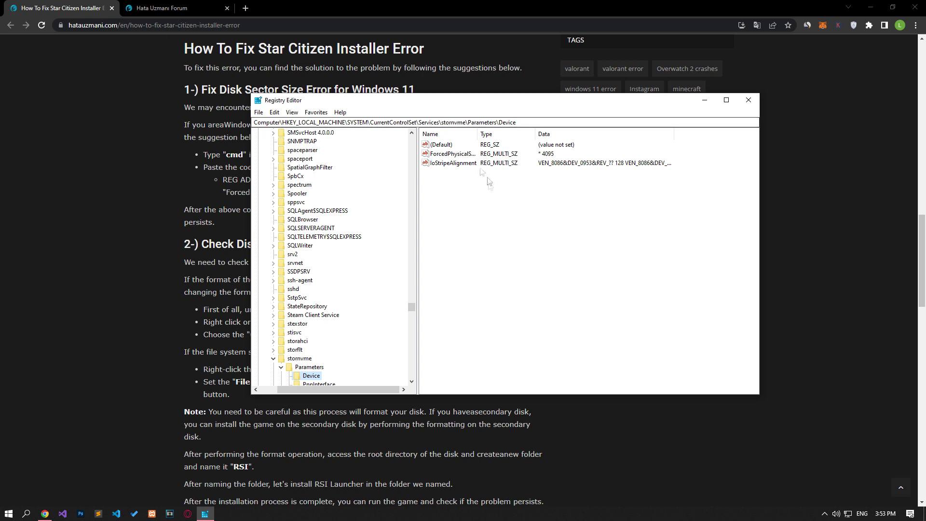
pyautogui.click(448, 154)
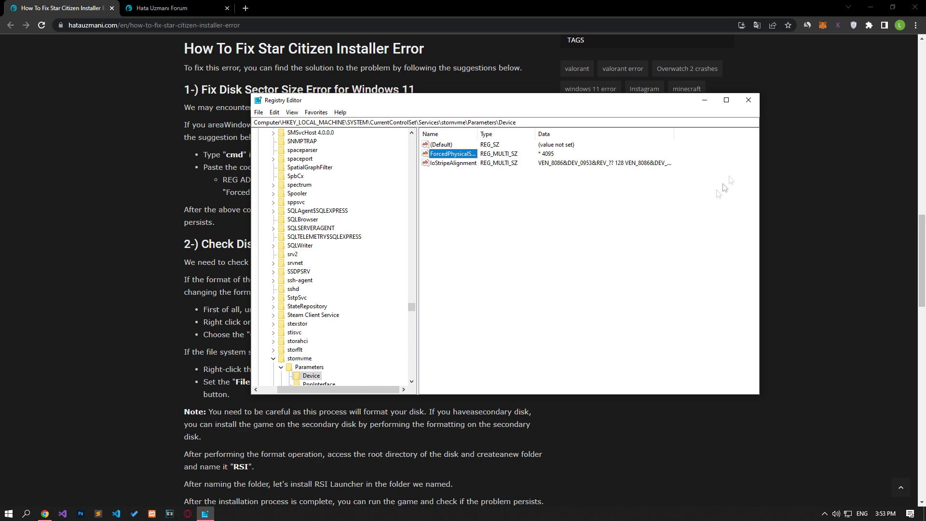
pyautogui.click(750, 102)
pyautogui.click(105, 254)
# Step: Check the Start menu's Restart power option, then scroll the article to 2-) Check Disk Format
pyautogui.click(8, 514)
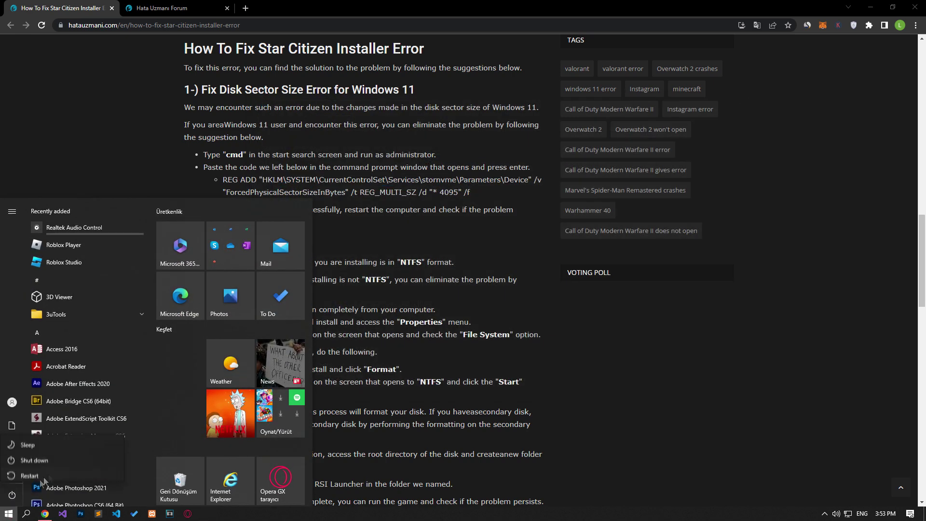
pyautogui.click(13, 494)
pyautogui.press('Escape')
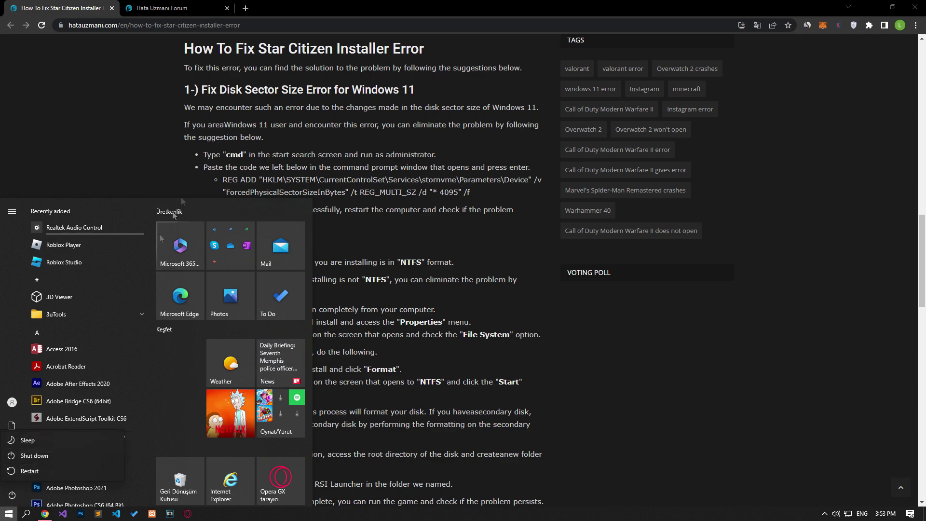
pyautogui.click(178, 157)
pyautogui.scroll(-4, 178, 156)
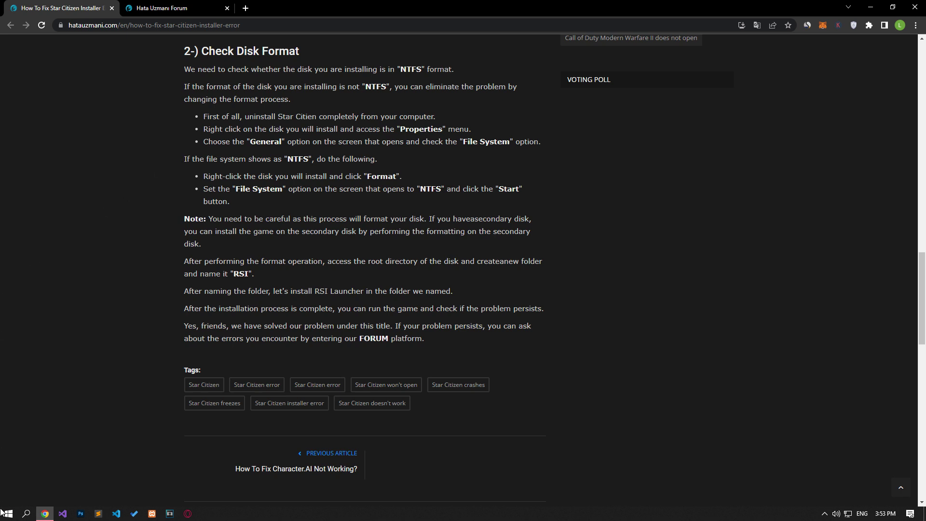
pyautogui.press('super')
# Step: Search Apps & features for 'RSI', inspect the first match, and close Settings
pyautogui.write('app')
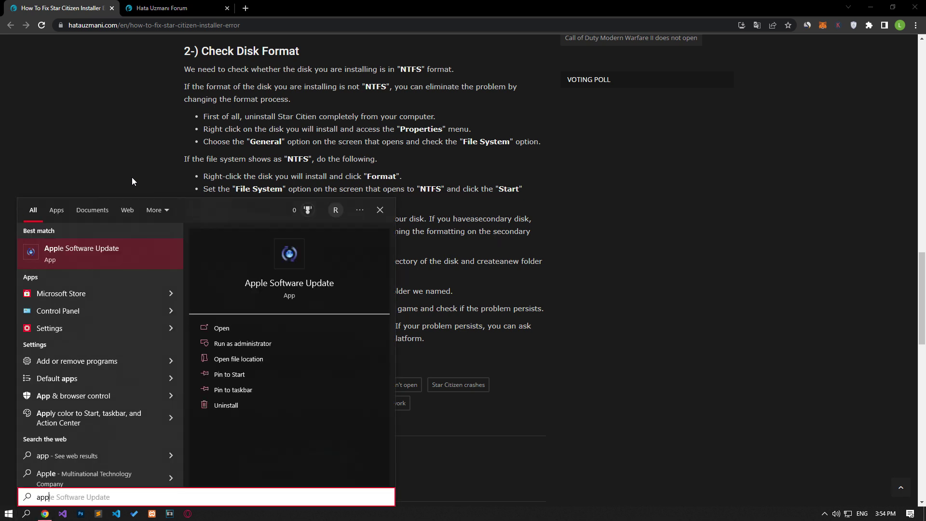
pyautogui.click(68, 361)
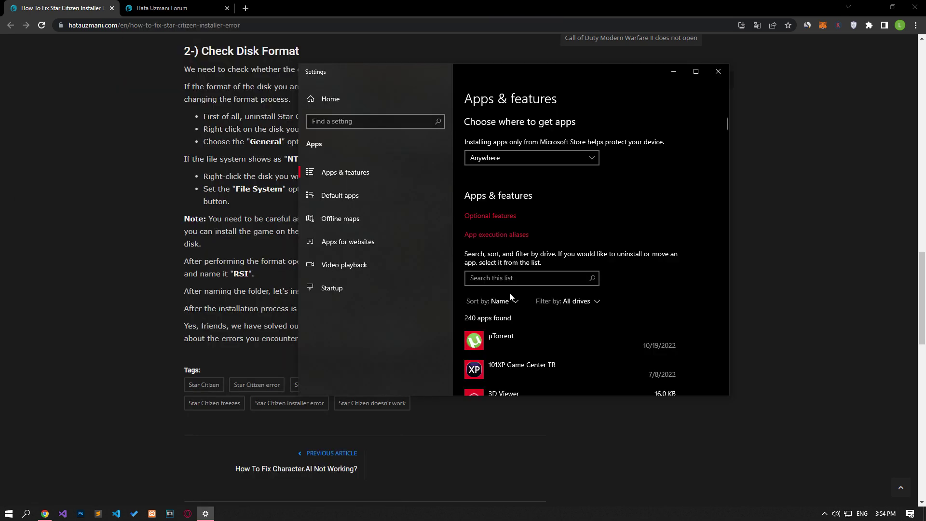
pyautogui.click(503, 277)
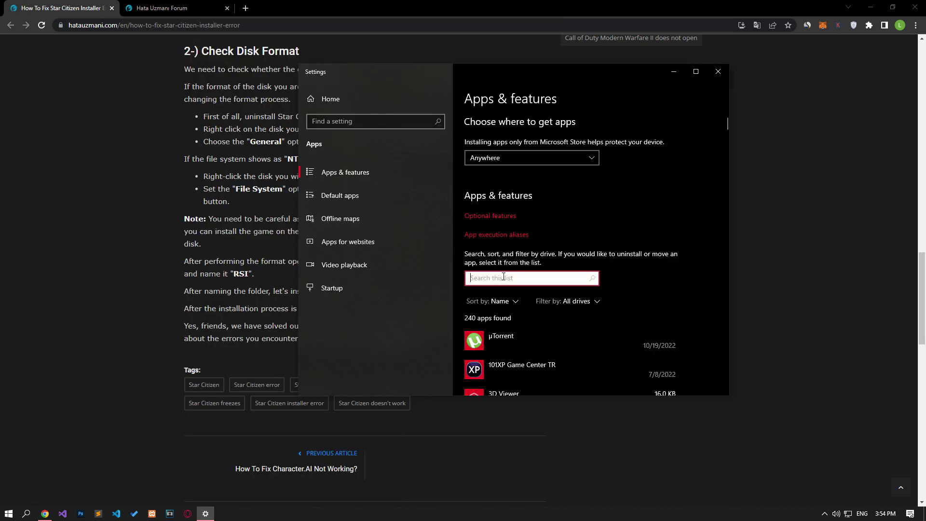
pyautogui.write('RSI')
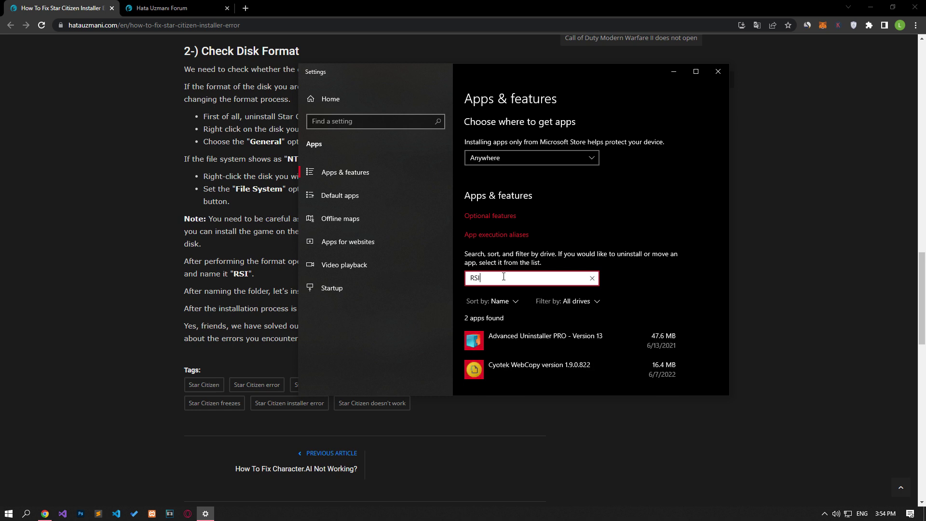
pyautogui.click(542, 341)
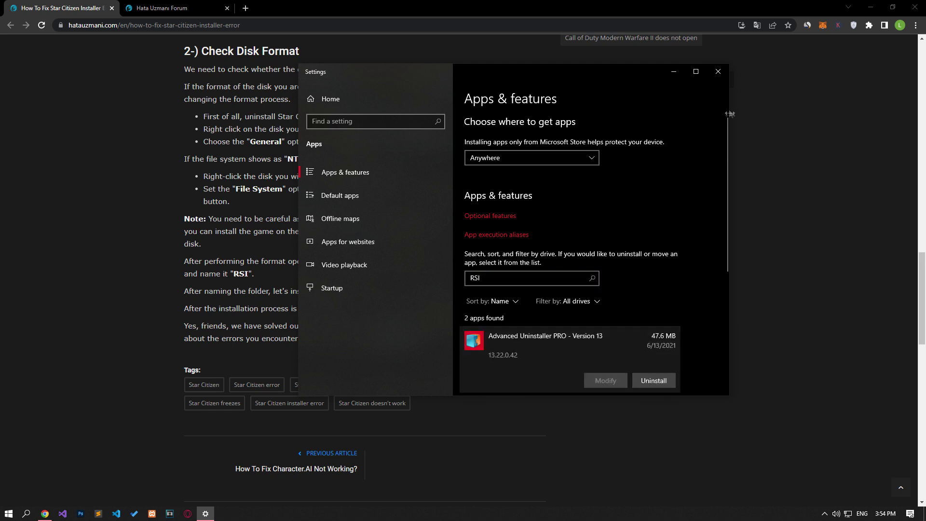
pyautogui.click(720, 72)
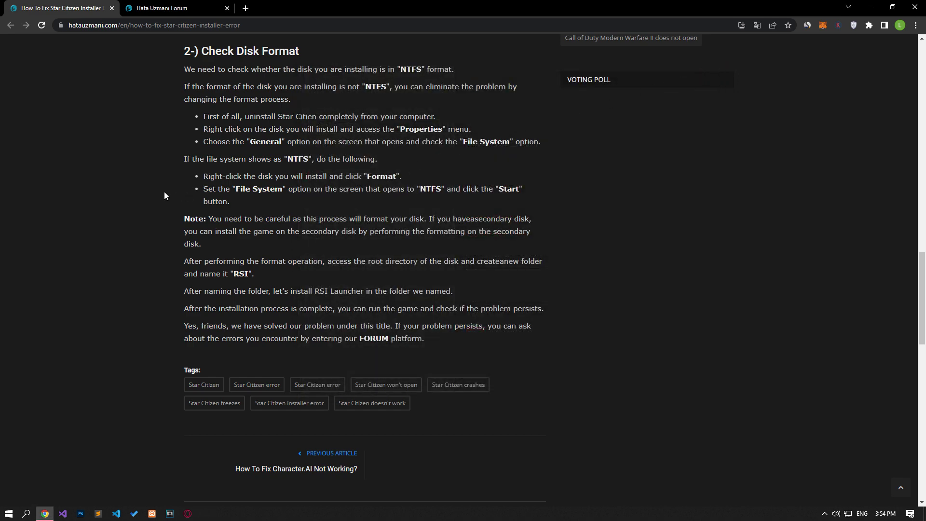
# Step: Open This PC and confirm in drive D:'s Properties that it uses NTFS
pyautogui.press('super')
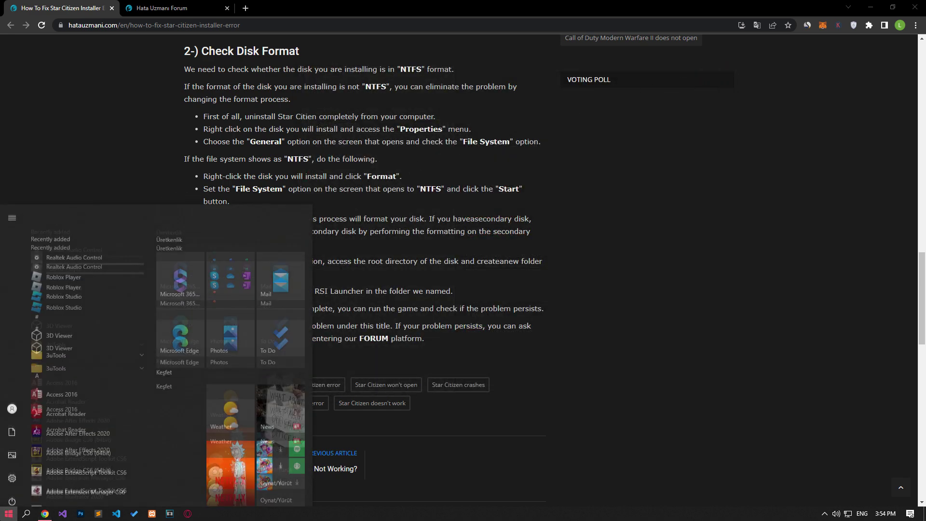
pyautogui.write('thi')
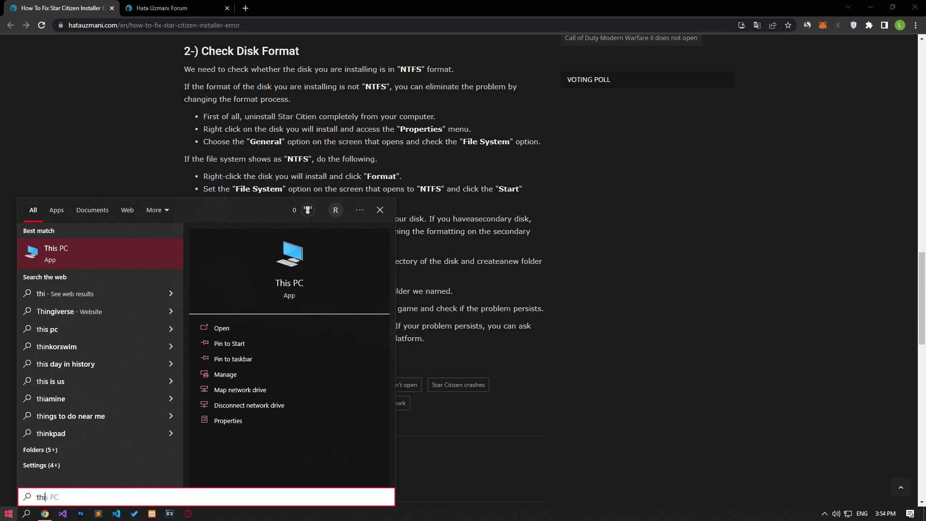
pyautogui.click(91, 248)
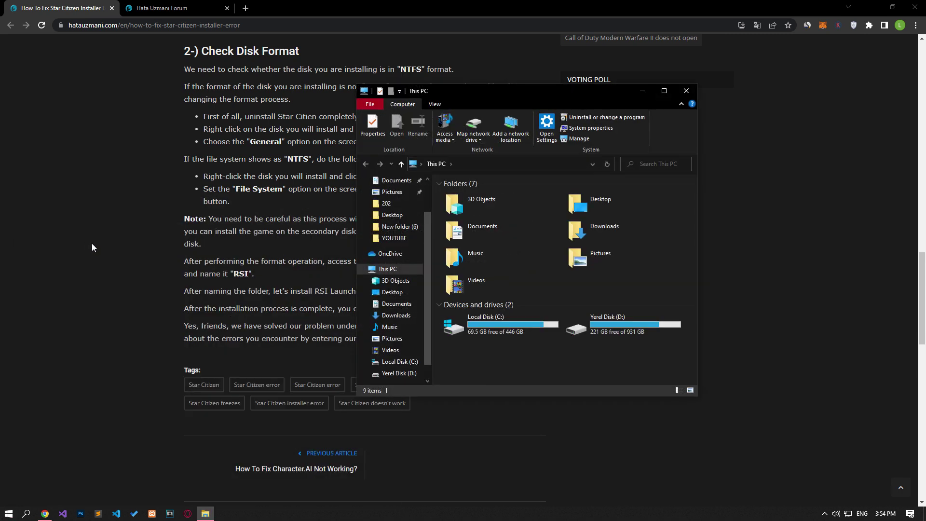
pyautogui.rightClick(628, 329)
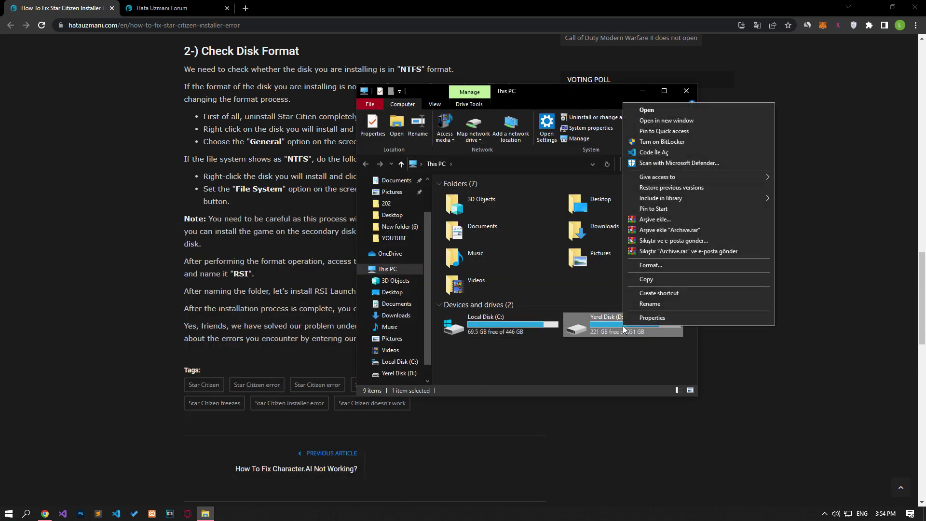
pyautogui.click(653, 318)
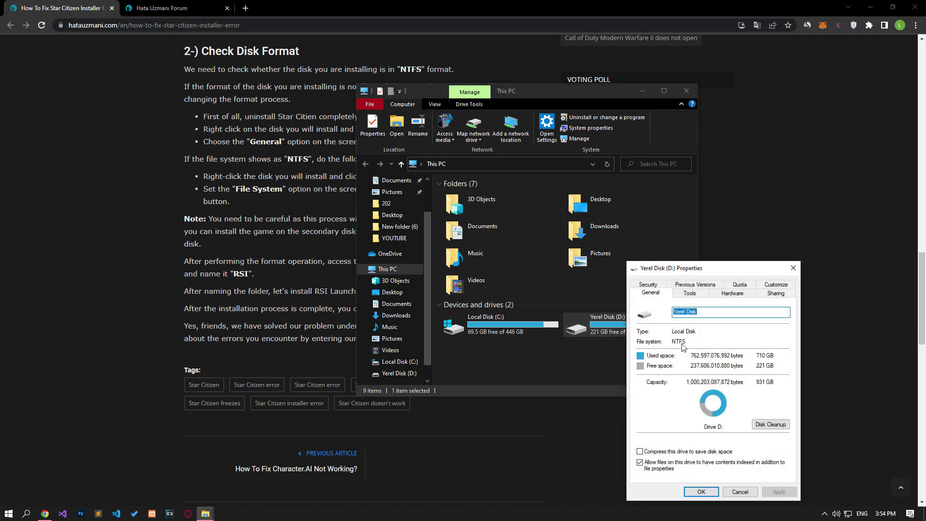
pyautogui.click(794, 267)
# Step: Check the Format dialog for D: shows NTFS, closing it without formatting
pyautogui.rightClick(647, 324)
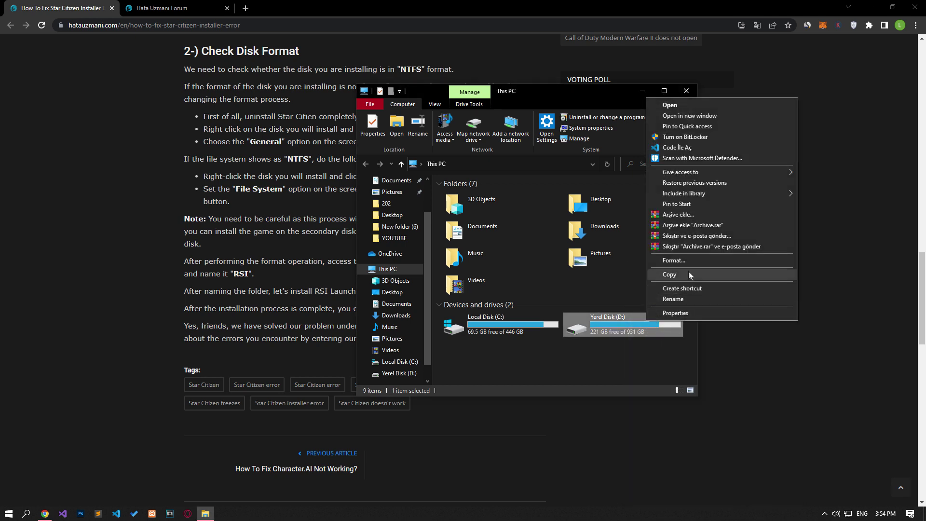
pyautogui.click(676, 262)
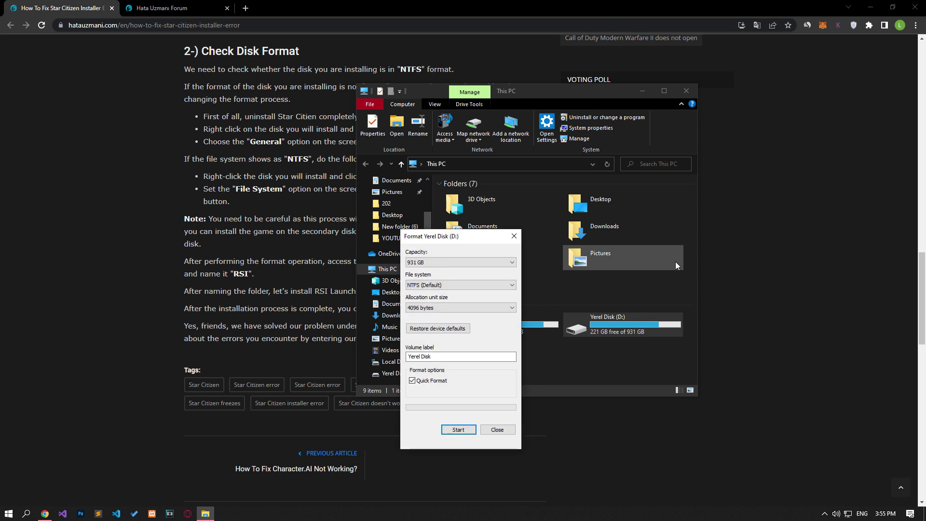
pyautogui.click(433, 286)
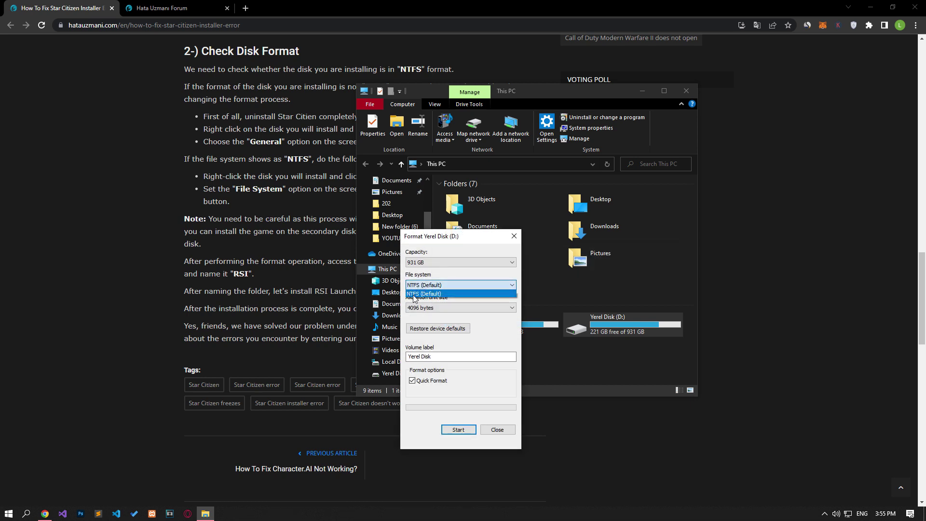
pyautogui.click(418, 294)
pyautogui.click(458, 430)
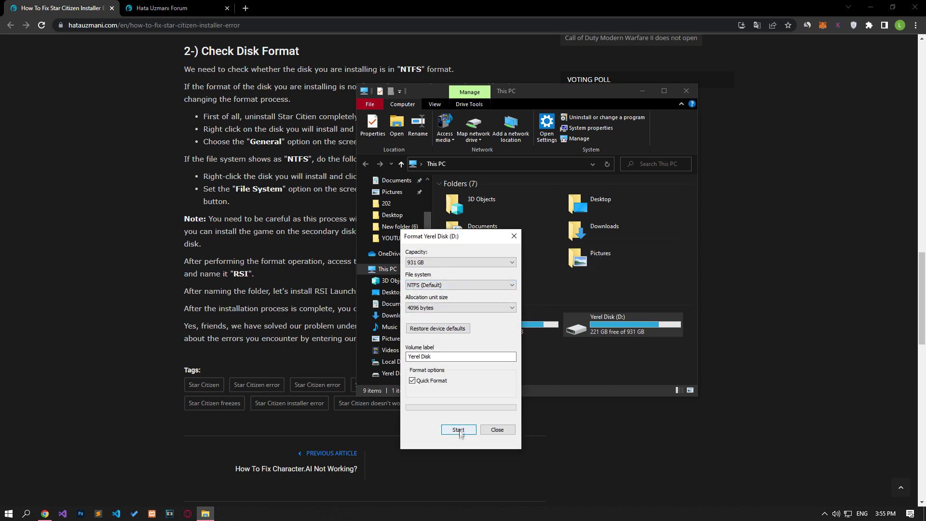
pyautogui.click(502, 432)
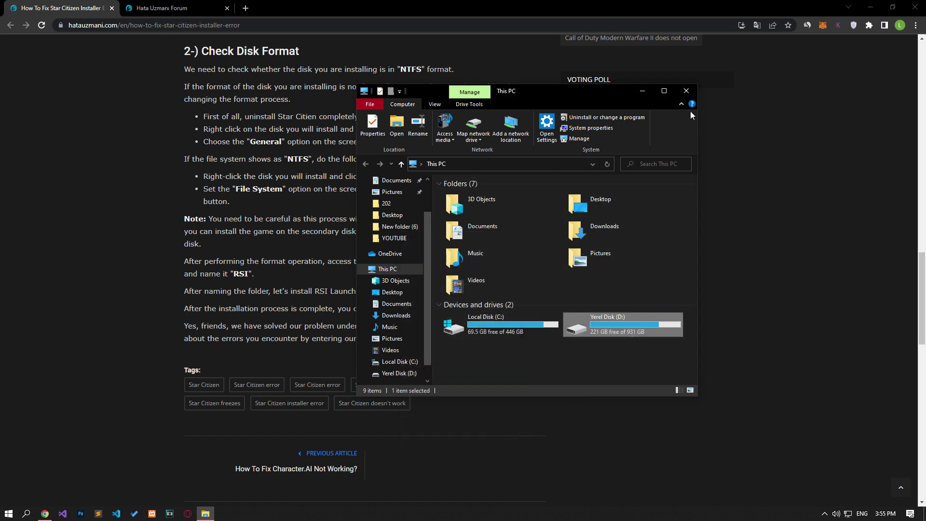
# Step: Create an empty folder named RSI at the root of D:, open it, and close File Explorer
pyautogui.doubleClick(613, 317)
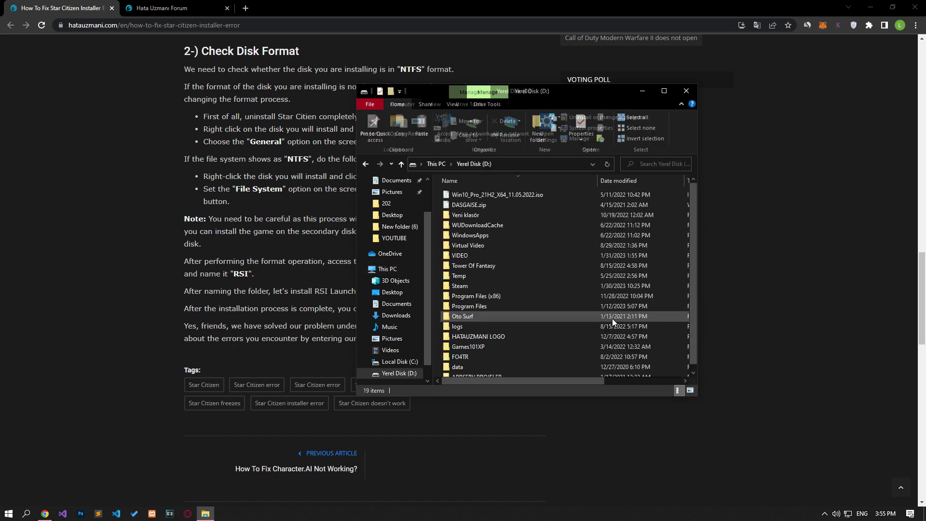
pyautogui.rightClick(438, 291)
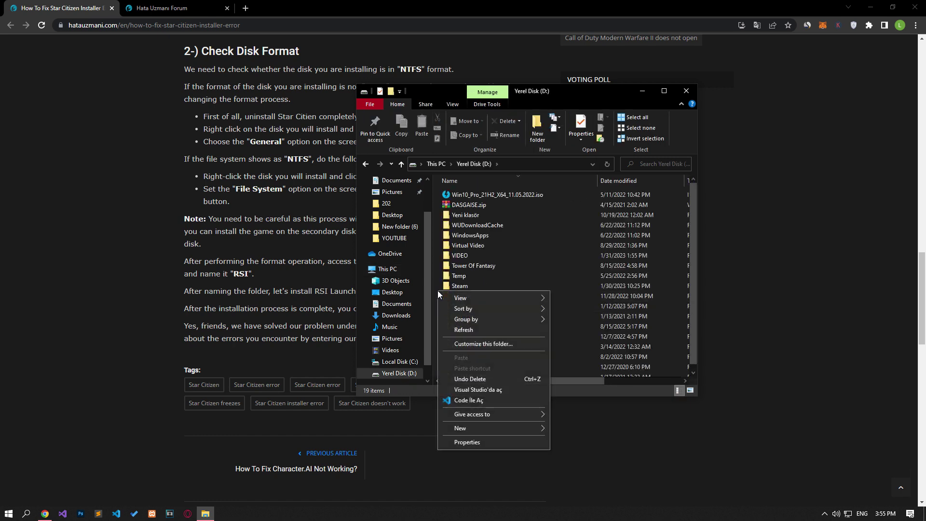
pyautogui.moveTo(461, 428)
pyautogui.click(572, 328)
pyautogui.write('RSI')
pyautogui.press('Return')
pyautogui.doubleClick(461, 374)
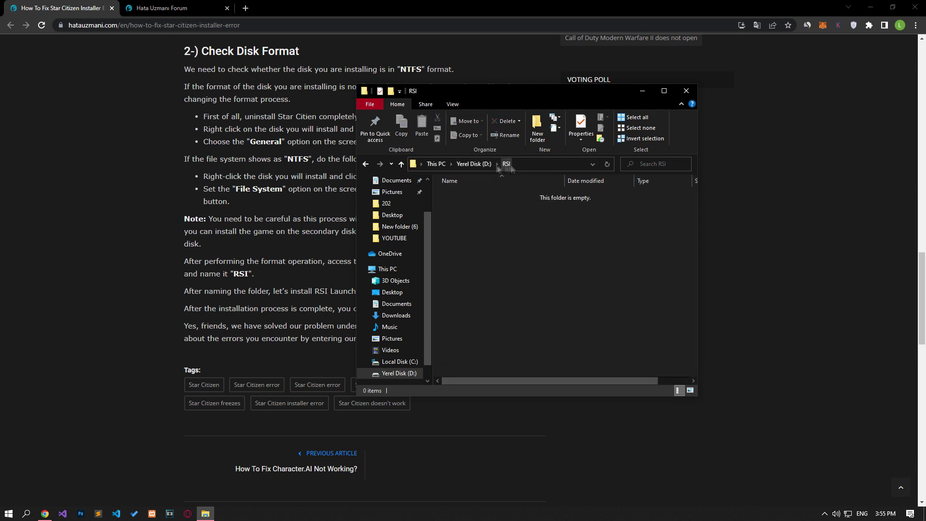
pyautogui.click(687, 92)
pyautogui.hotkey('ctrl', 'Tab')
# Step: Open the forum's Post thread... category picker listing destination sections
pyautogui.click(708, 135)
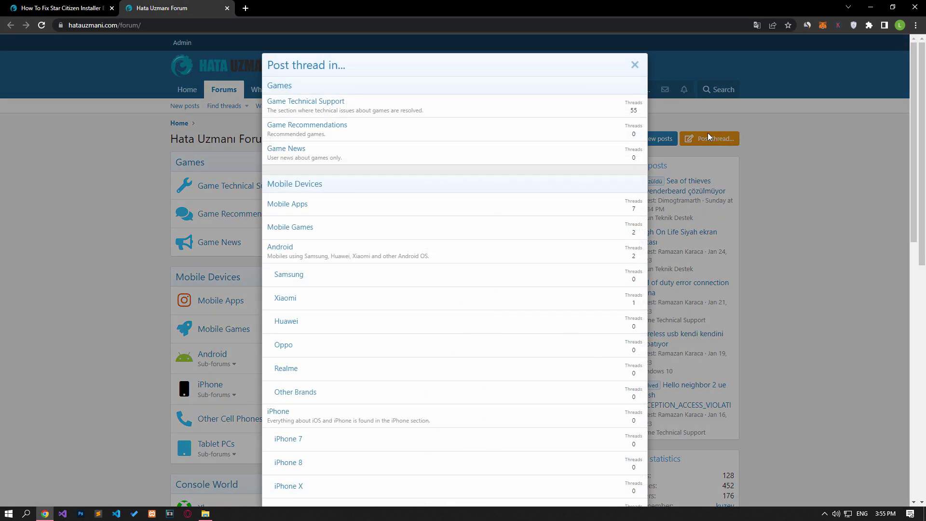